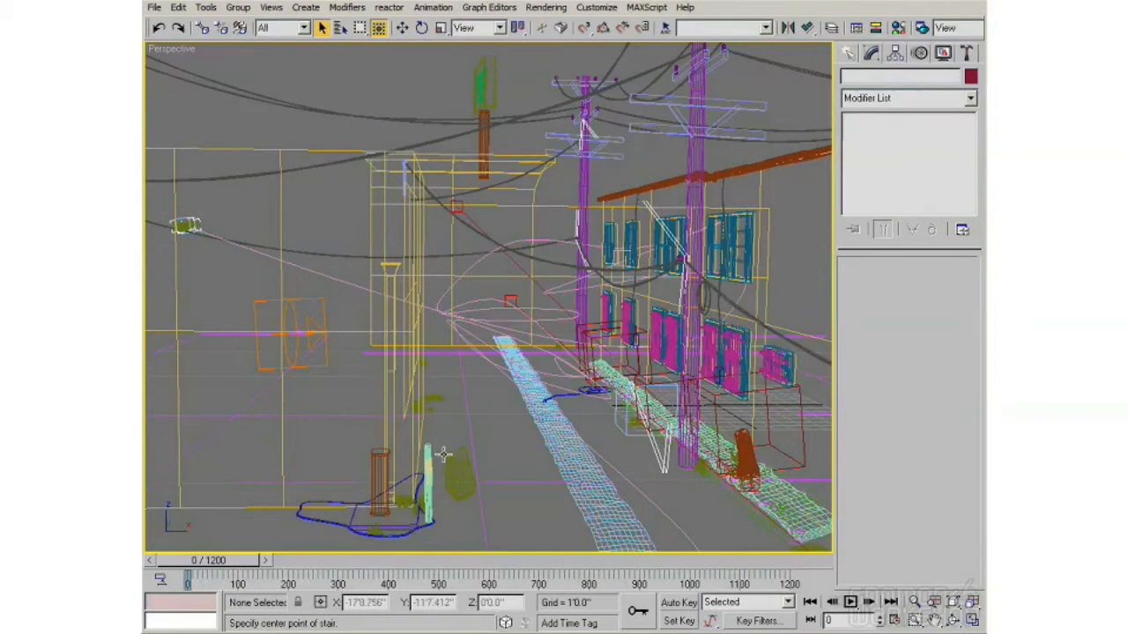
- Create an open spiral stair with a radius of about 1'2.6" and a height of about 14'0.3" in the alley
{"action": "scroll", "coordinate": [468, 424], "scroll_direction": "up", "scroll_amount": 3}
{"action": "middle_click_drag", "start_coordinate": [464, 424], "coordinate": [466, 395], "text": "alt"}
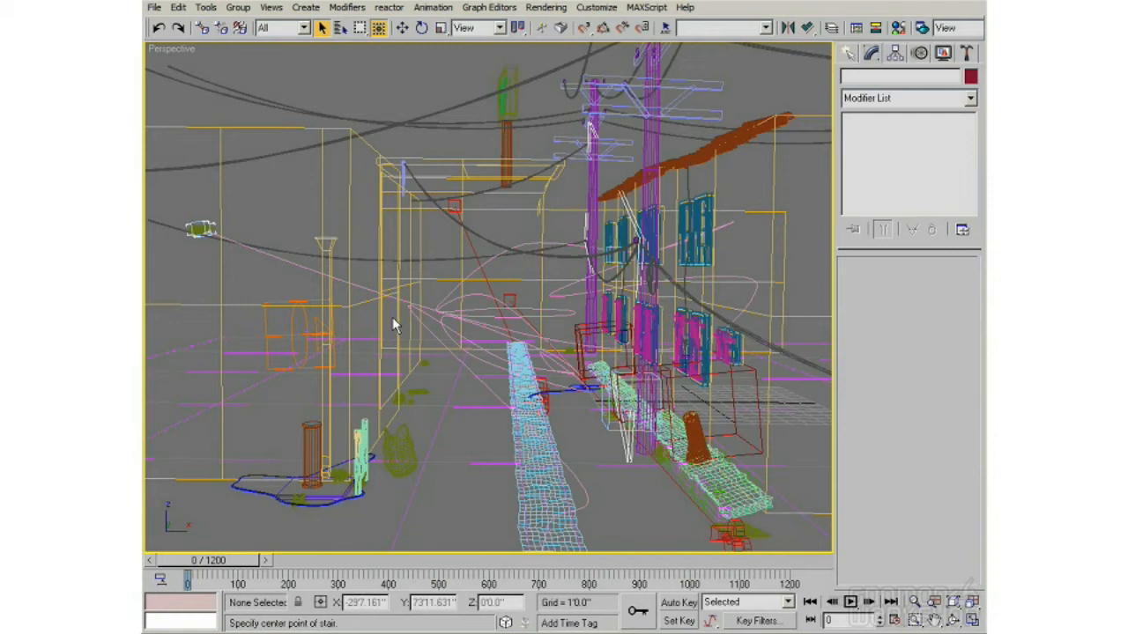
{"action": "middle_click_drag", "start_coordinate": [426, 347], "coordinate": [505, 350]}
{"action": "left_click", "coordinate": [848, 54]}
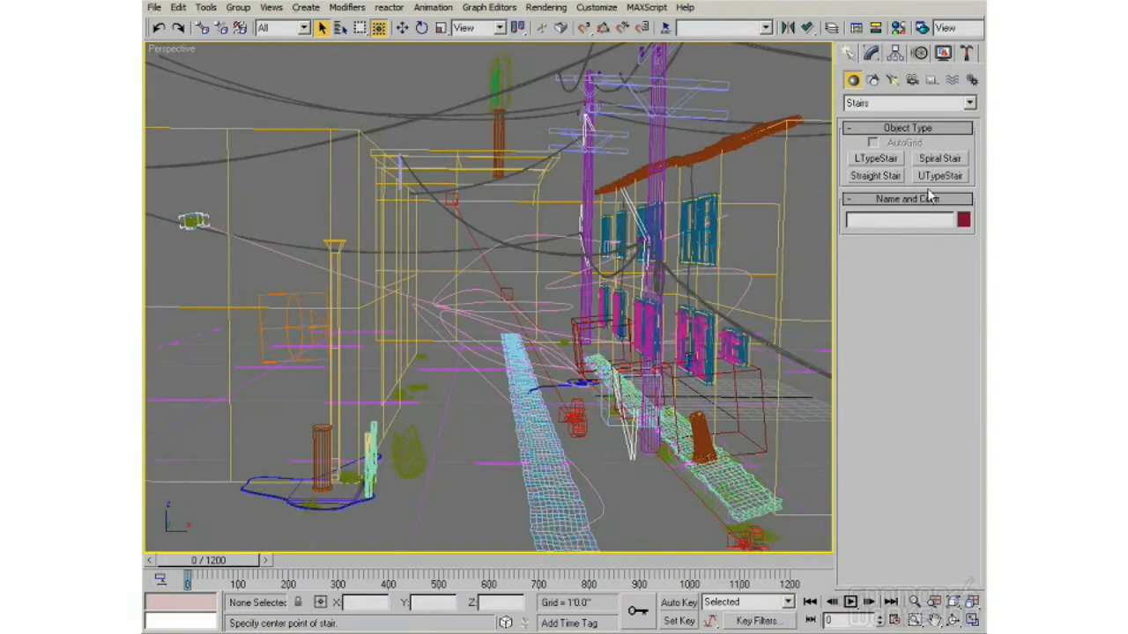
{"action": "left_click", "coordinate": [949, 161]}
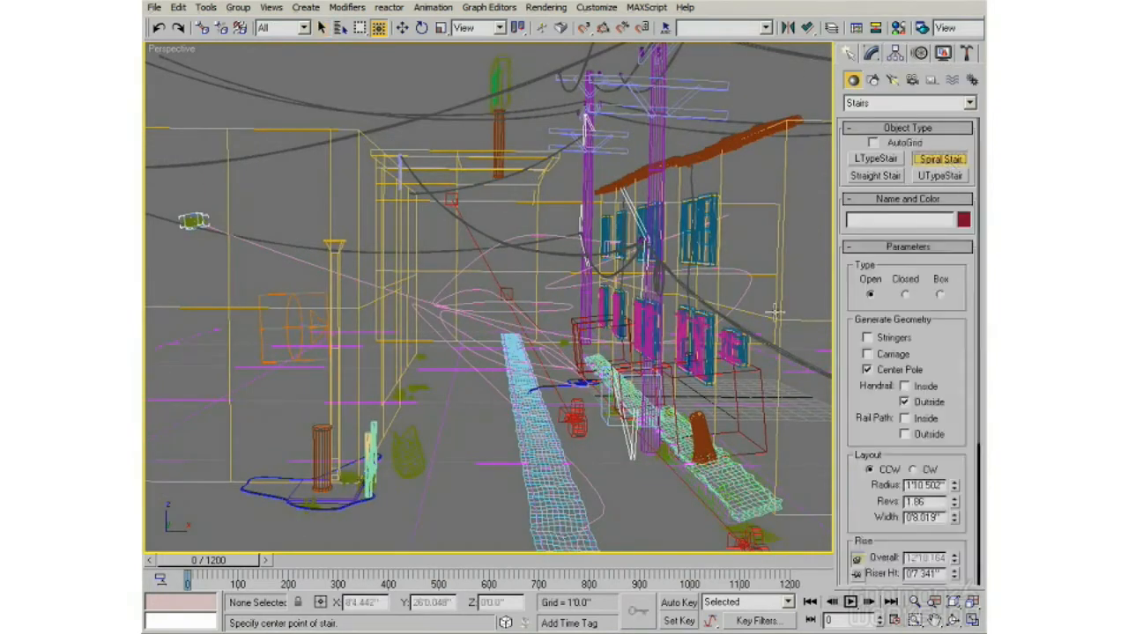
{"action": "left_click_drag", "start_coordinate": [482, 473], "coordinate": [506, 474]}
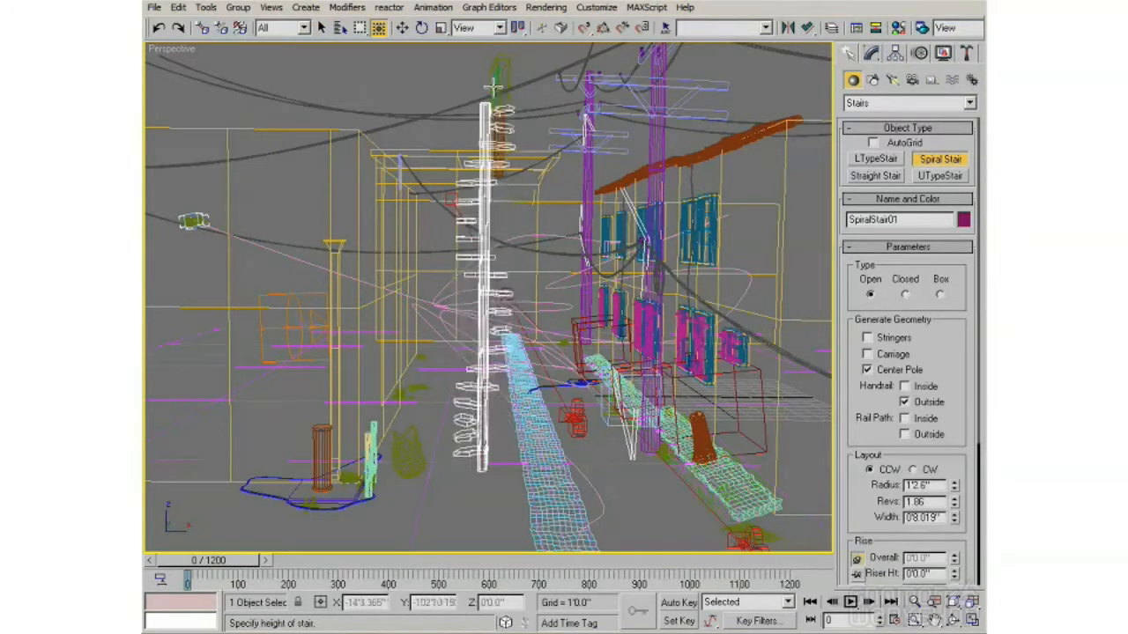
{"action": "left_click", "coordinate": [541, 289]}
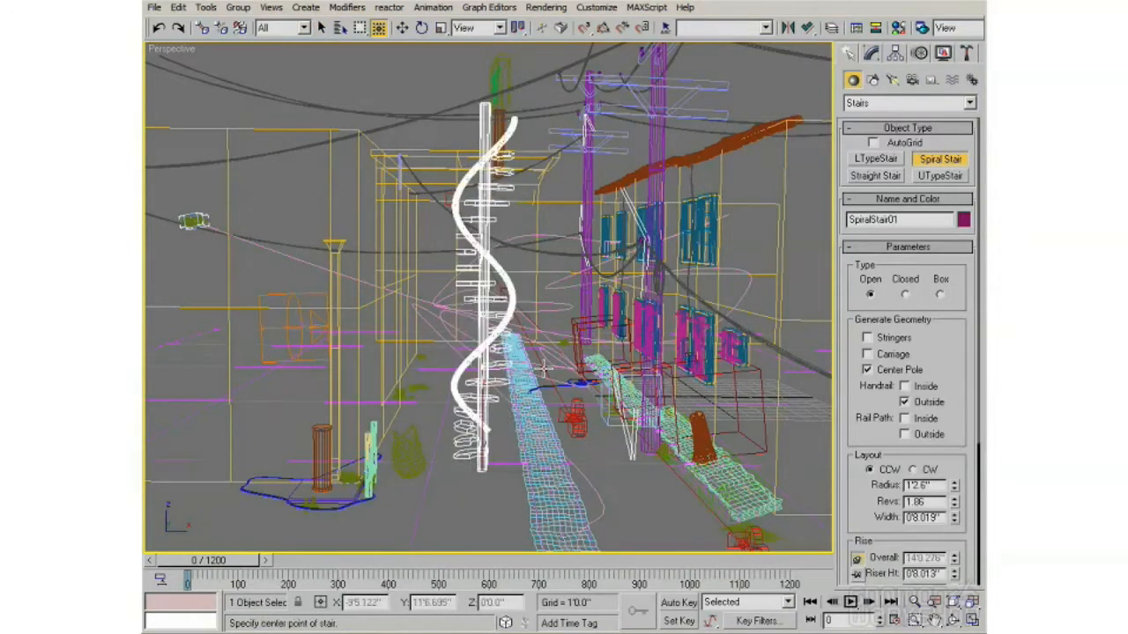
{"action": "middle_click_drag", "start_coordinate": [522, 411], "coordinate": [486, 427], "text": "alt"}
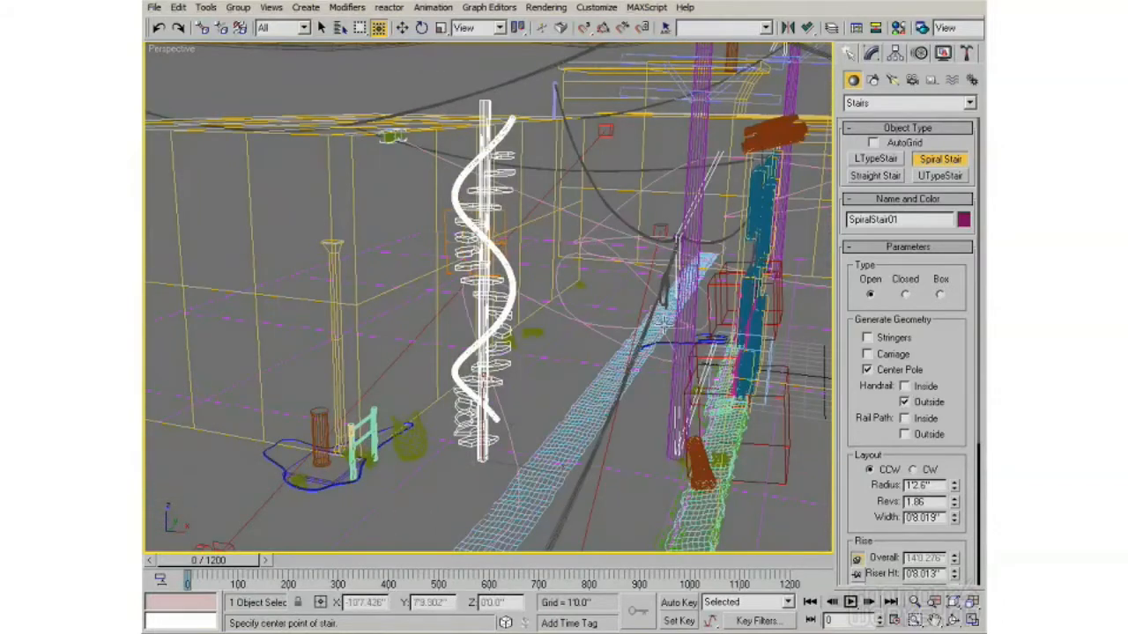
{"action": "middle_click_drag", "start_coordinate": [495, 382], "coordinate": [423, 375], "text": "alt"}
{"action": "left_click", "coordinate": [322, 28]}
{"action": "left_click", "coordinate": [356, 61]}
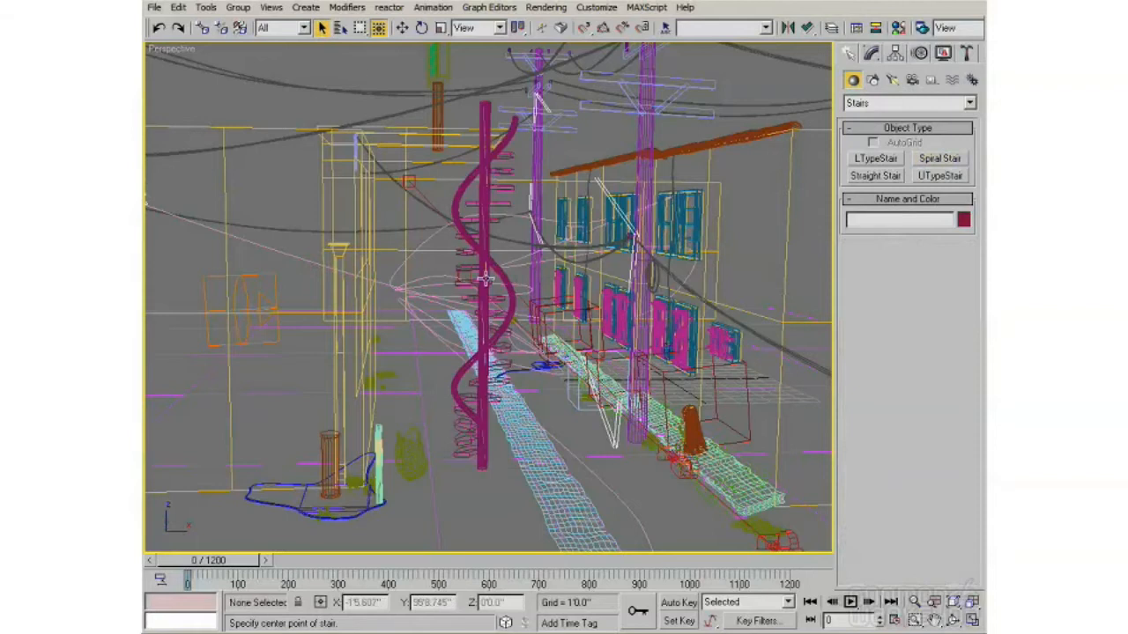
- Change the spiral stair's object color to dark green and deselect the stair
{"action": "left_click", "coordinate": [486, 123]}
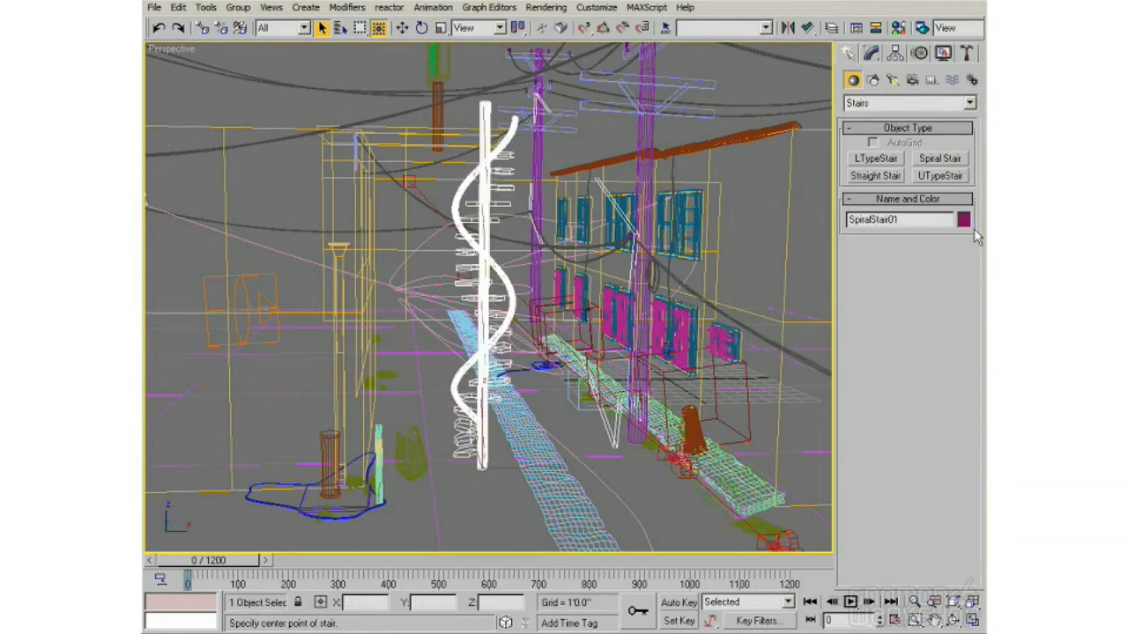
{"action": "left_click", "coordinate": [963, 220]}
{"action": "left_click", "coordinate": [553, 247]}
{"action": "left_click", "coordinate": [552, 305]}
{"action": "left_click", "coordinate": [648, 403]}
{"action": "left_click", "coordinate": [396, 97]}
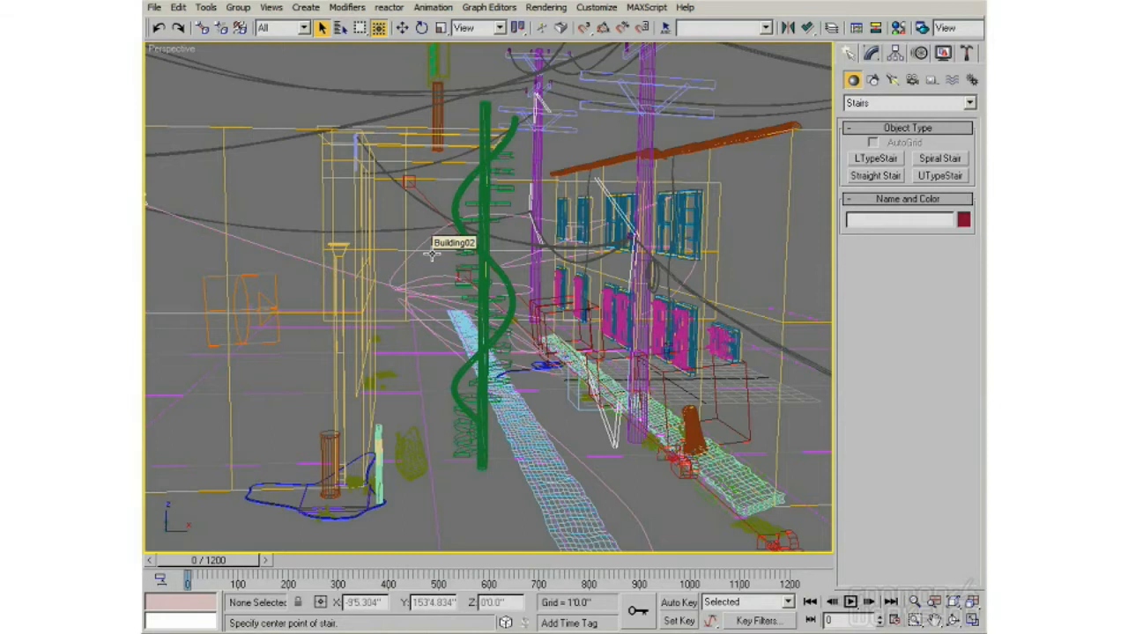
- Display the Perspective view with Smooth + Highlights shading and frame the spiral stair in the alley
{"action": "mouse_move", "coordinate": [435, 287]}
{"action": "middle_mouse_down", "text": "alt"}
{"action": "mouse_move", "coordinate": [423, 289]}
{"action": "mouse_move", "coordinate": [450, 282]}
{"action": "mouse_move", "coordinate": [435, 272]}
{"action": "middle_mouse_up", "text": "alt"}
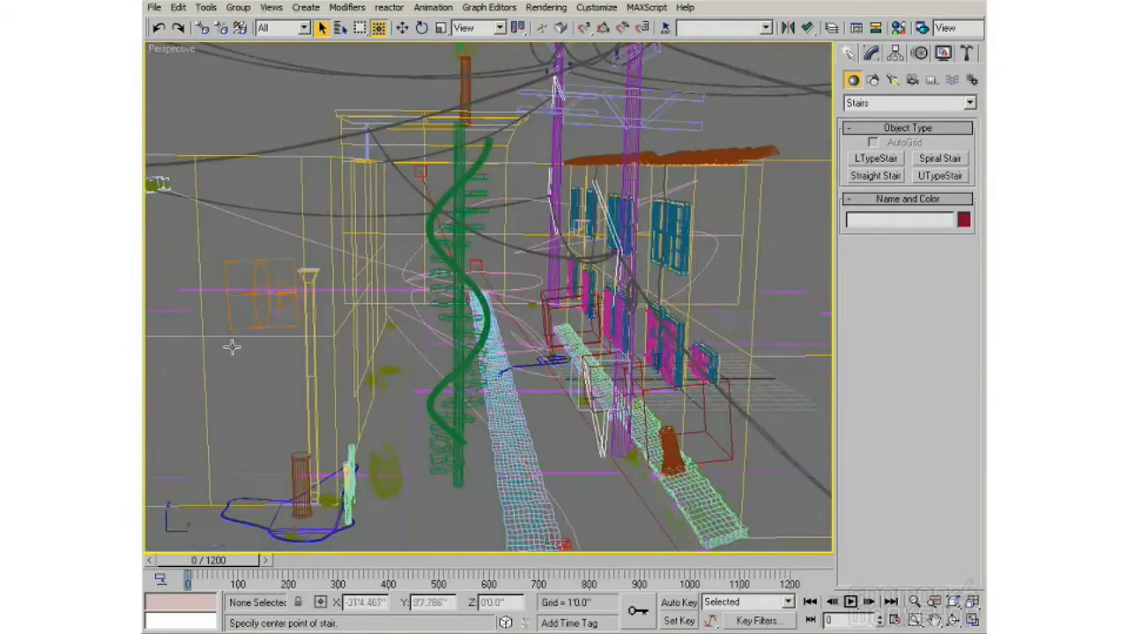
{"action": "middle_click_drag", "start_coordinate": [487, 321], "coordinate": [650, 284], "text": "alt"}
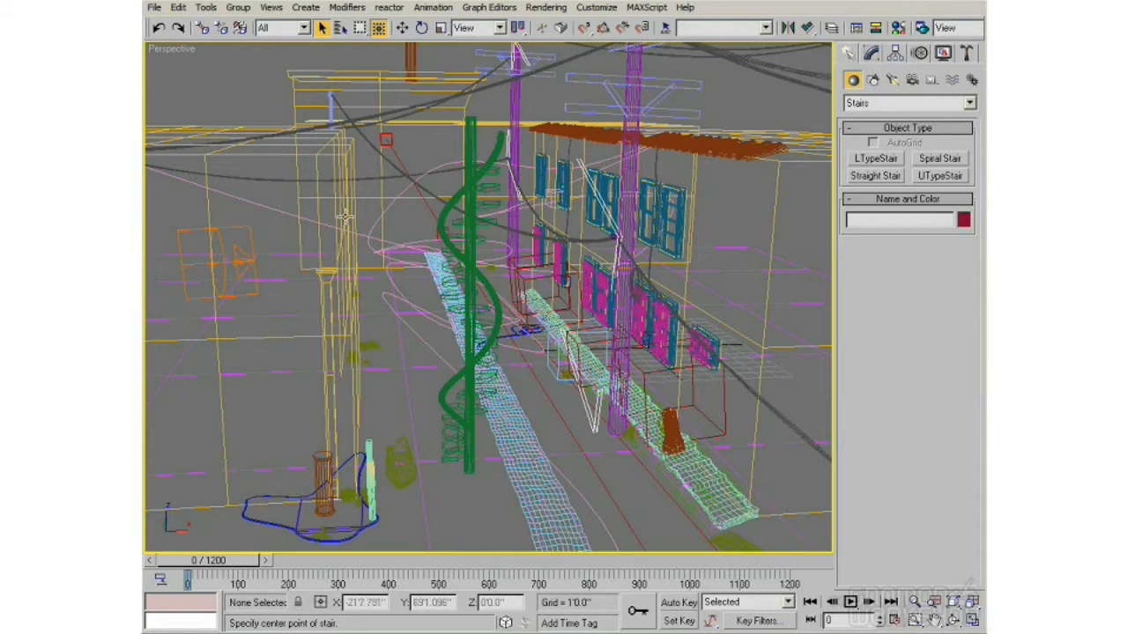
{"action": "middle_click_drag", "start_coordinate": [423, 382], "coordinate": [449, 335]}
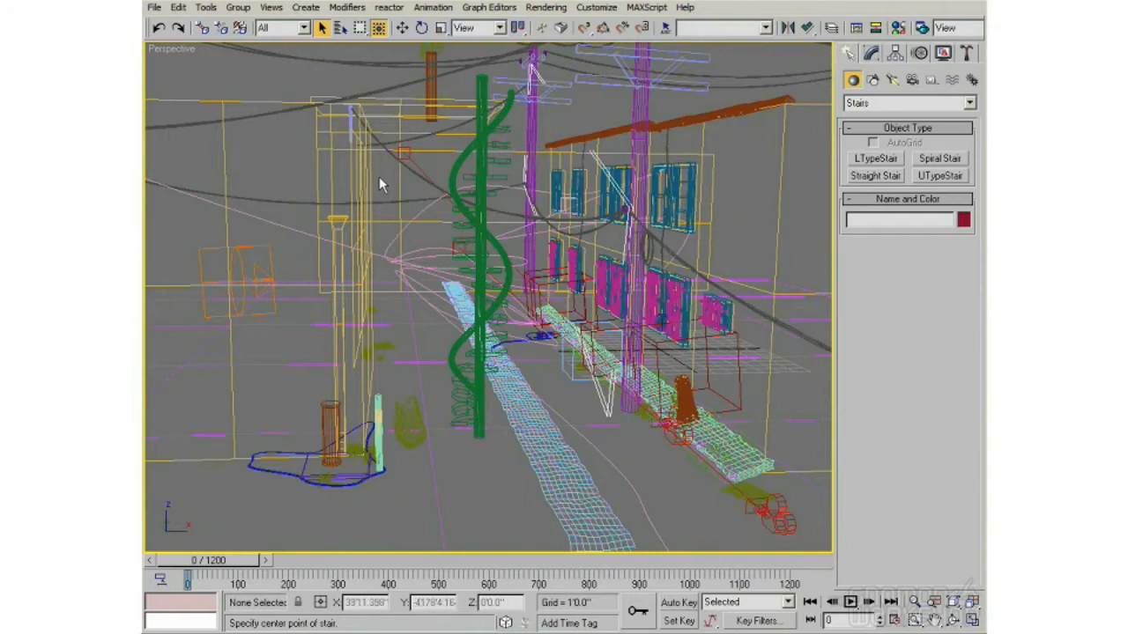
{"action": "right_click", "coordinate": [193, 48]}
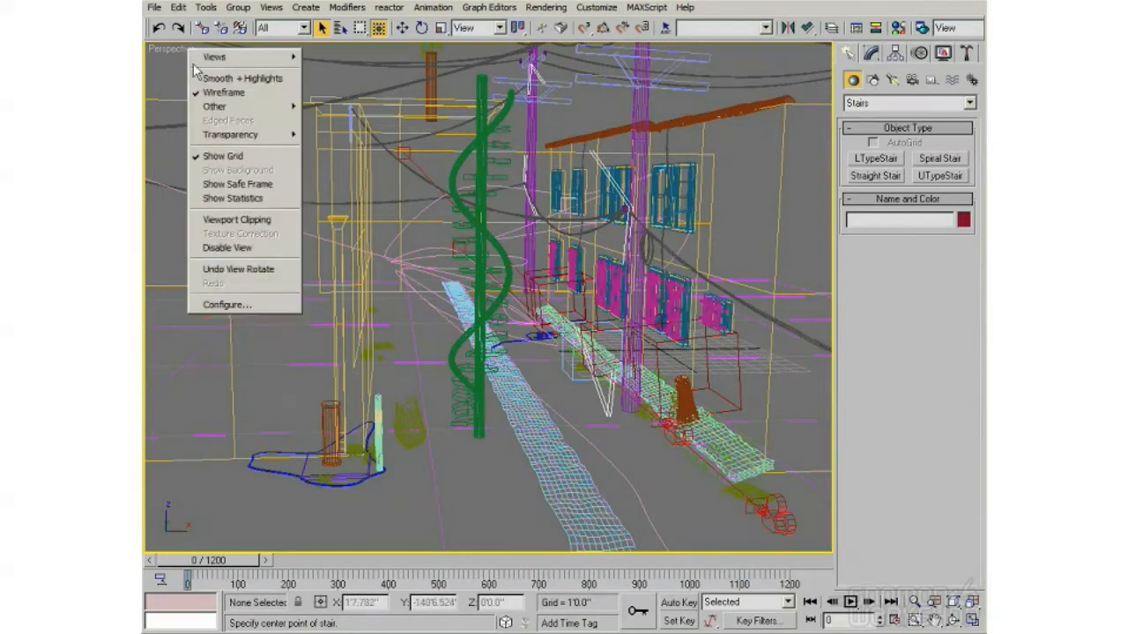
{"action": "left_click", "coordinate": [238, 79]}
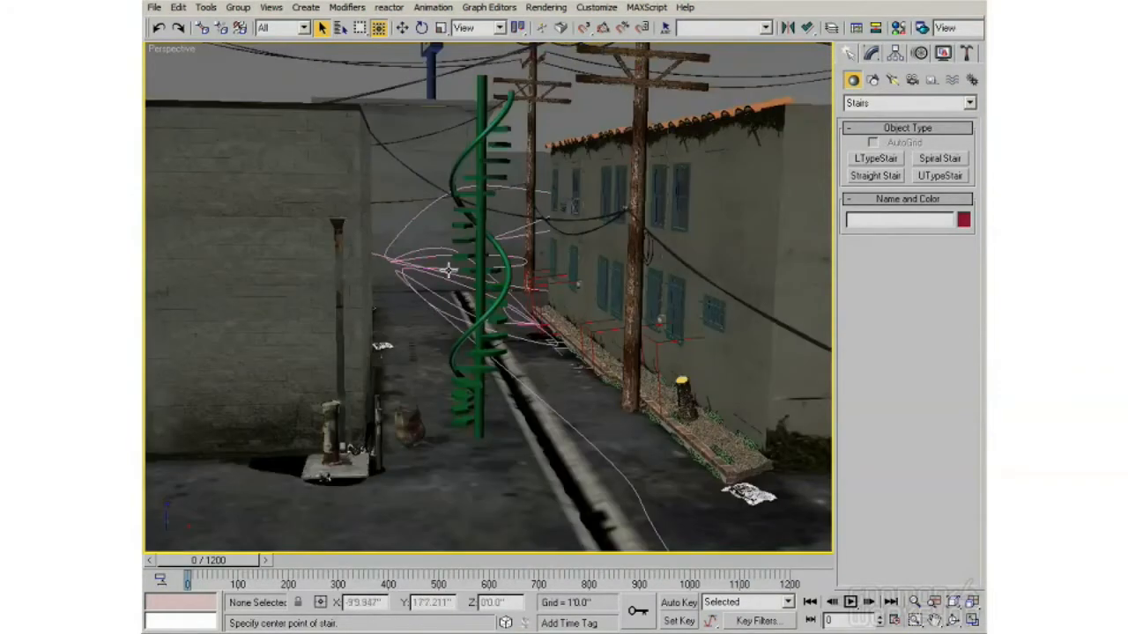
{"action": "scroll", "coordinate": [498, 327], "scroll_direction": "up", "scroll_amount": 4}
{"action": "scroll", "coordinate": [498, 327], "scroll_direction": "up", "scroll_amount": 2}
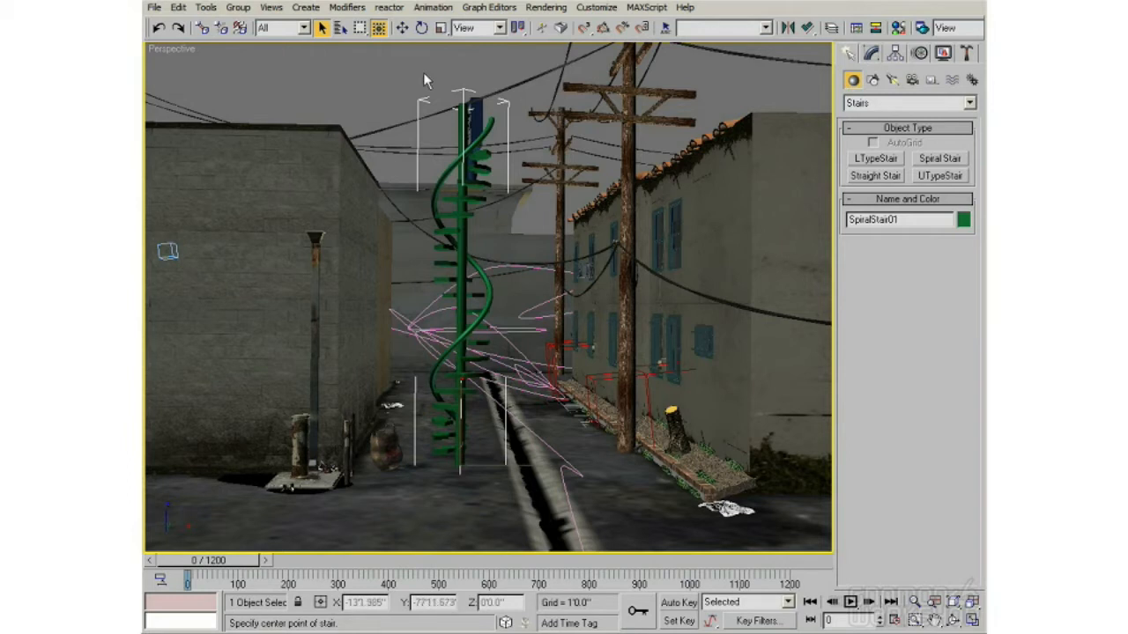
{"action": "middle_click_drag", "start_coordinate": [468, 211], "coordinate": [499, 291], "text": "alt"}
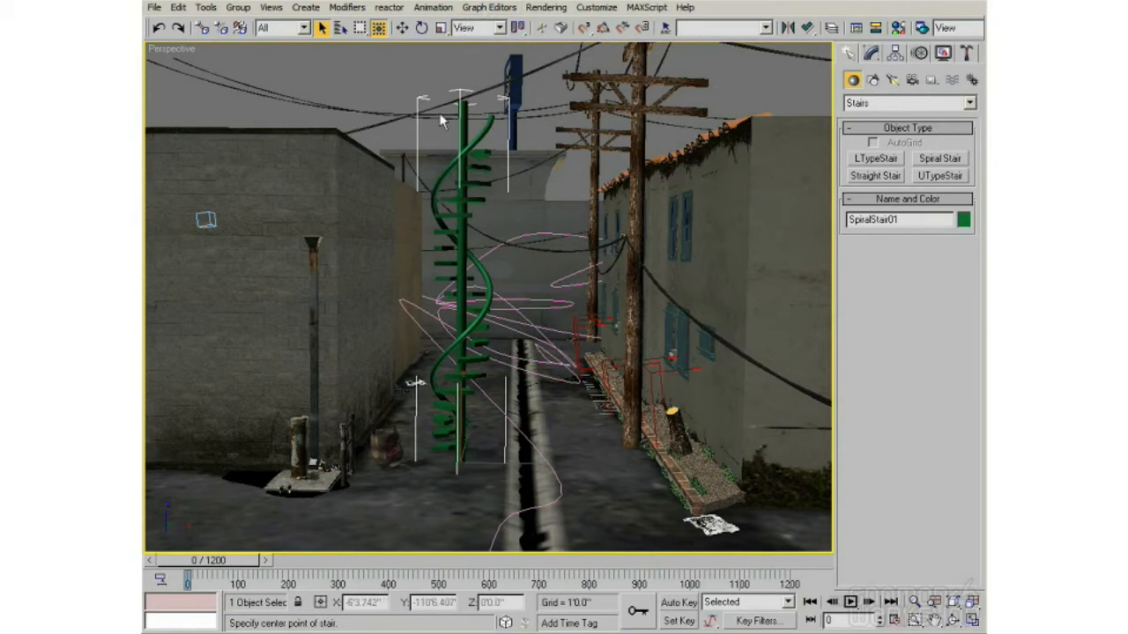
{"action": "left_click", "coordinate": [403, 29]}
{"action": "left_click", "coordinate": [312, 207]}
{"action": "left_click", "coordinate": [370, 90]}
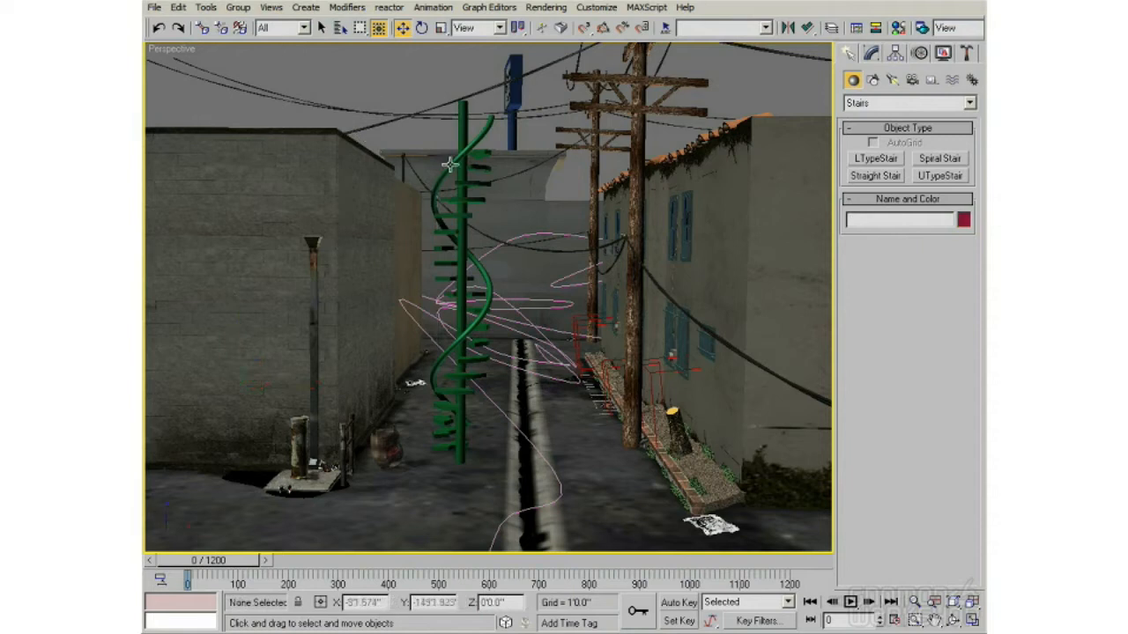
{"action": "left_click", "coordinate": [513, 96]}
{"action": "left_click", "coordinate": [441, 75]}
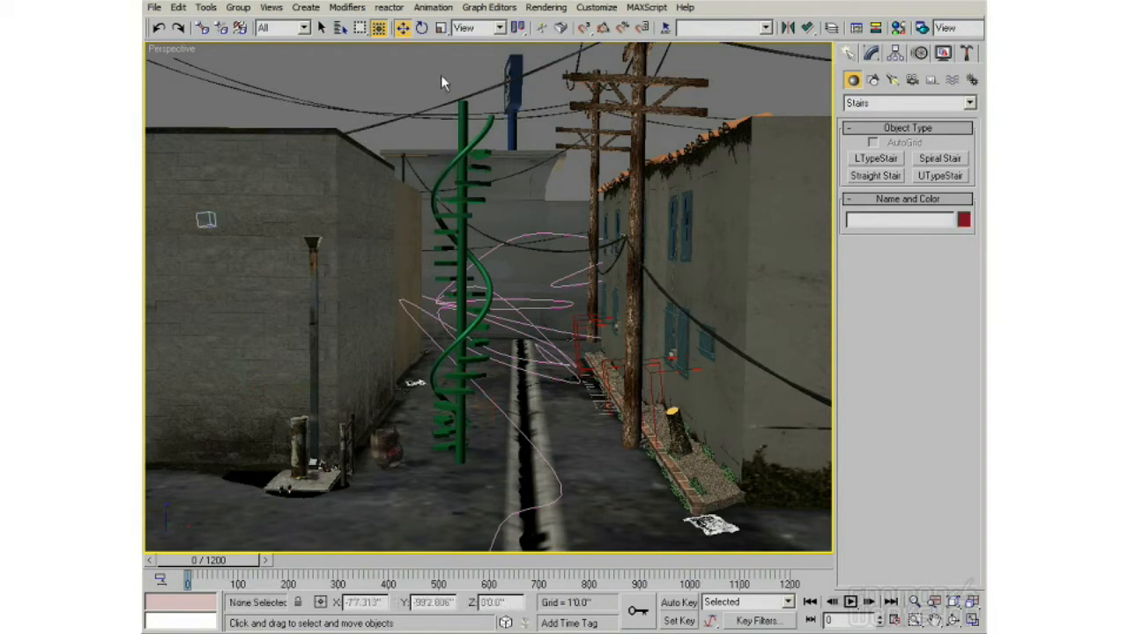
{"action": "left_click", "coordinate": [321, 28]}
{"action": "left_click", "coordinate": [453, 119]}
- Move the spiral stair along the ground to about X -13'6.7", Y -17'6.7", keeping Z at 0
{"action": "left_click", "coordinate": [402, 28]}
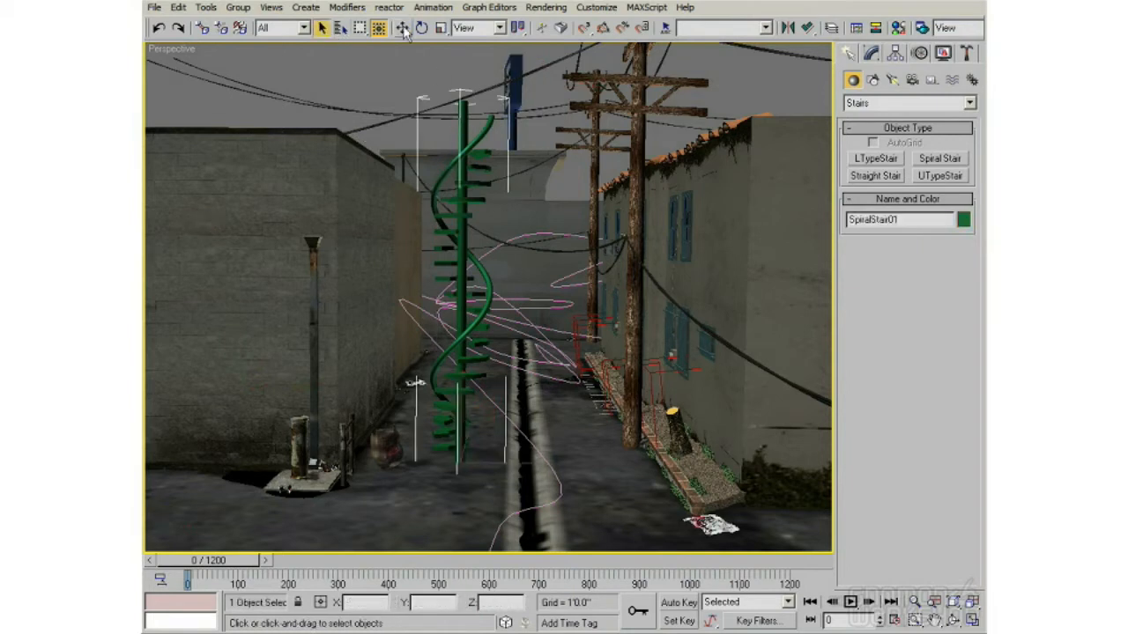
{"action": "left_click", "coordinate": [430, 62]}
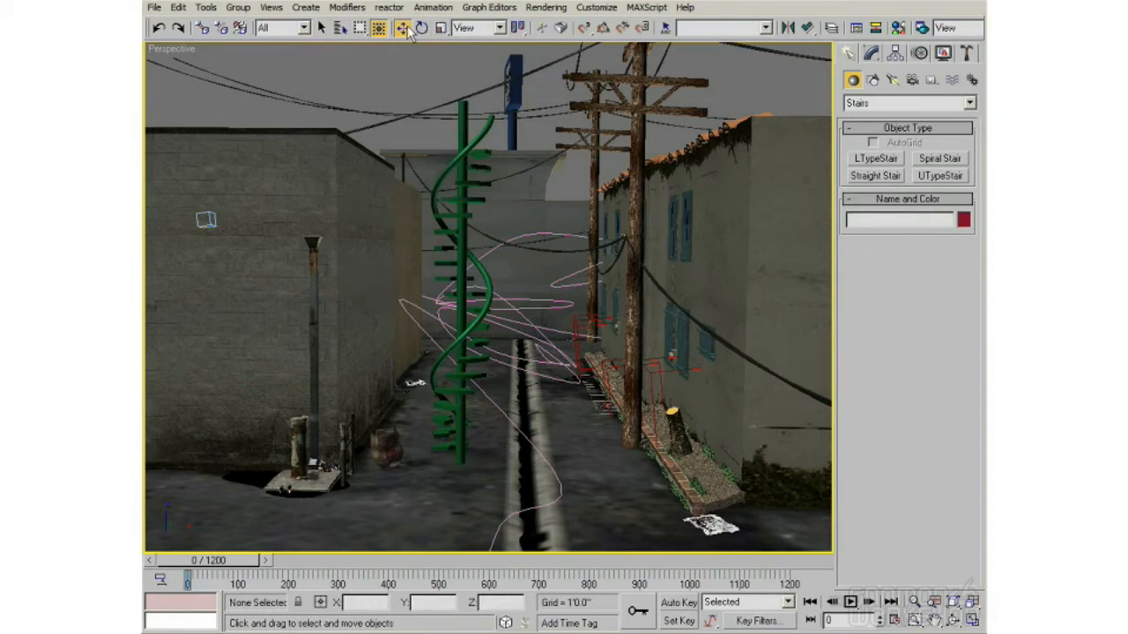
{"action": "key", "text": "ctrl+s"}
{"action": "left_click", "coordinate": [461, 130]}
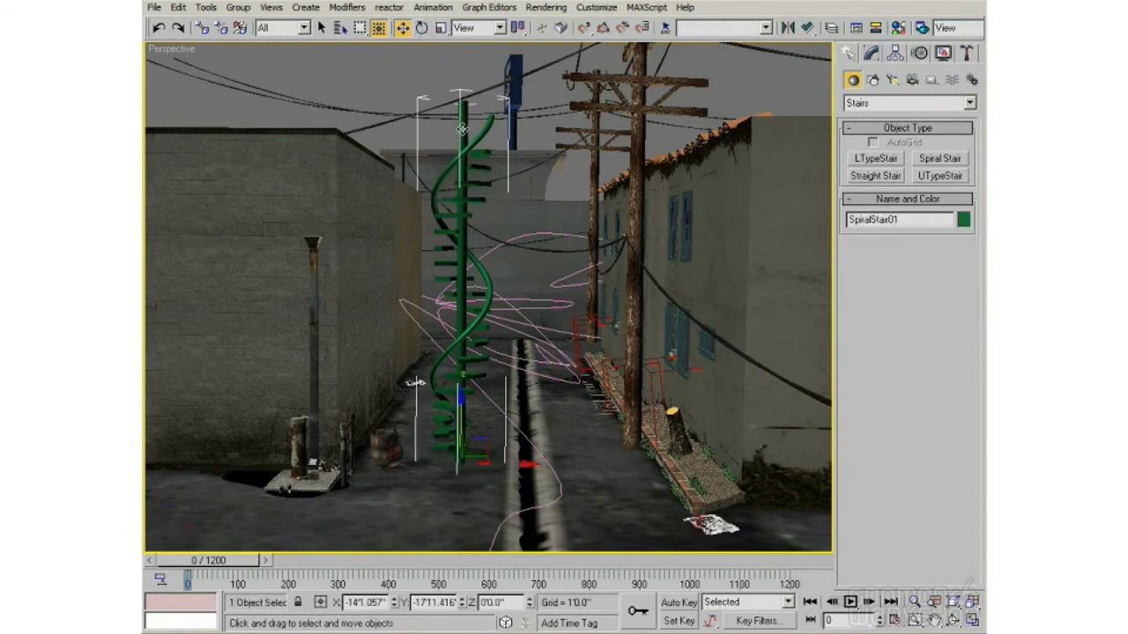
{"action": "middle_click_drag", "start_coordinate": [553, 428], "coordinate": [503, 435], "text": "alt"}
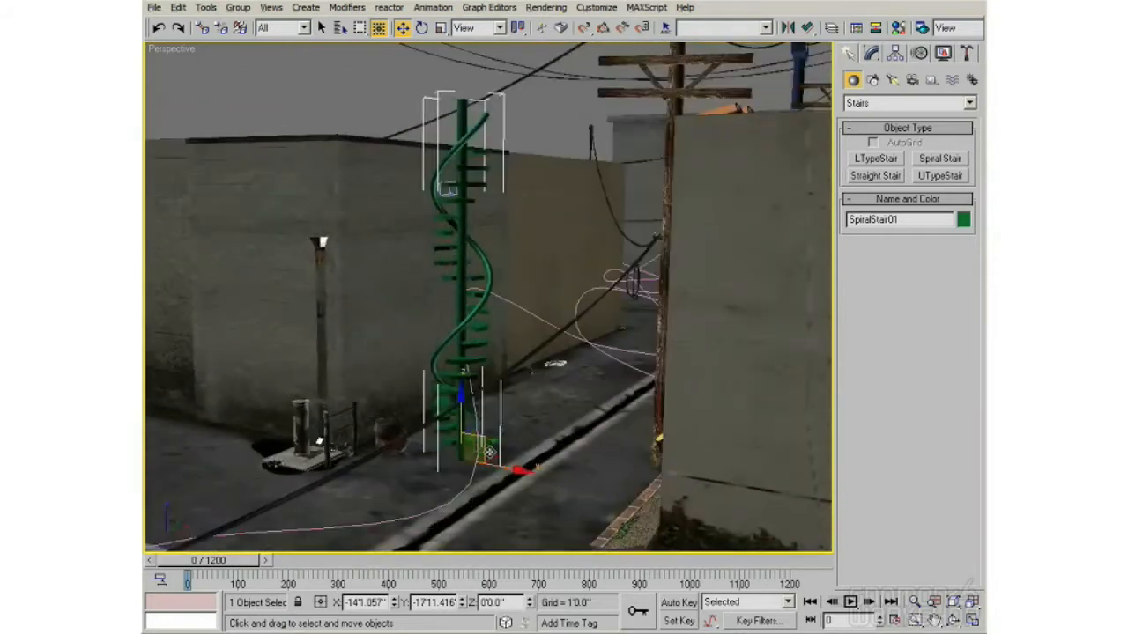
{"action": "middle_click_drag", "start_coordinate": [480, 442], "coordinate": [488, 382], "text": "alt"}
{"action": "scroll", "coordinate": [473, 451], "scroll_direction": "up", "scroll_amount": 3}
{"action": "middle_click_drag", "start_coordinate": [516, 426], "coordinate": [495, 438], "text": "alt"}
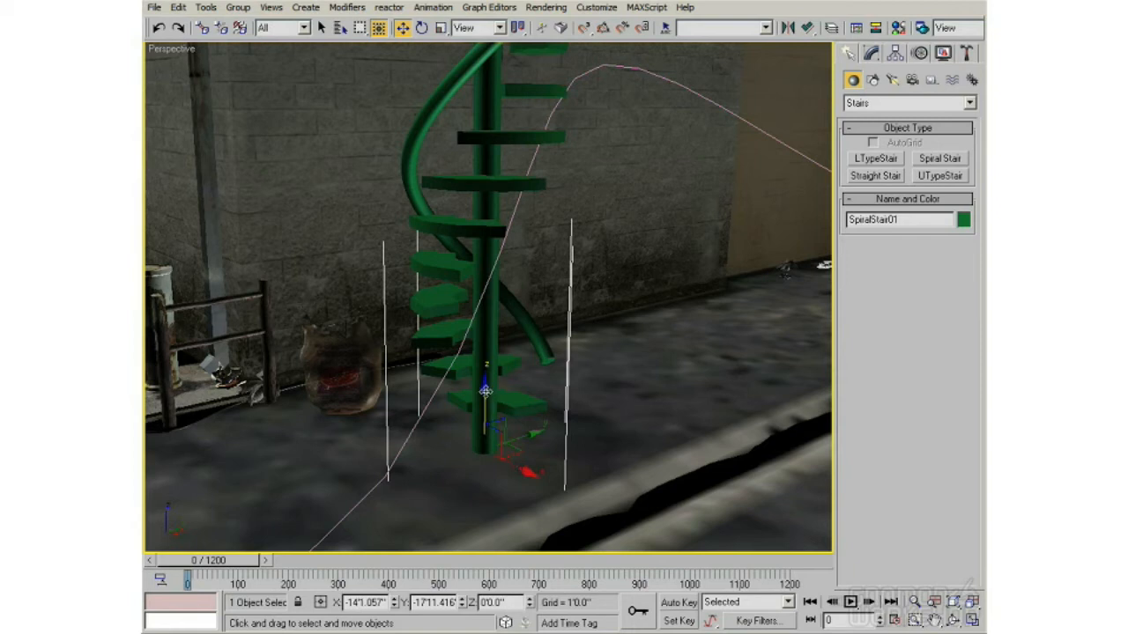
{"action": "left_click_drag", "start_coordinate": [486, 390], "coordinate": [544, 370]}
{"action": "left_click_drag", "start_coordinate": [526, 447], "coordinate": [549, 476]}
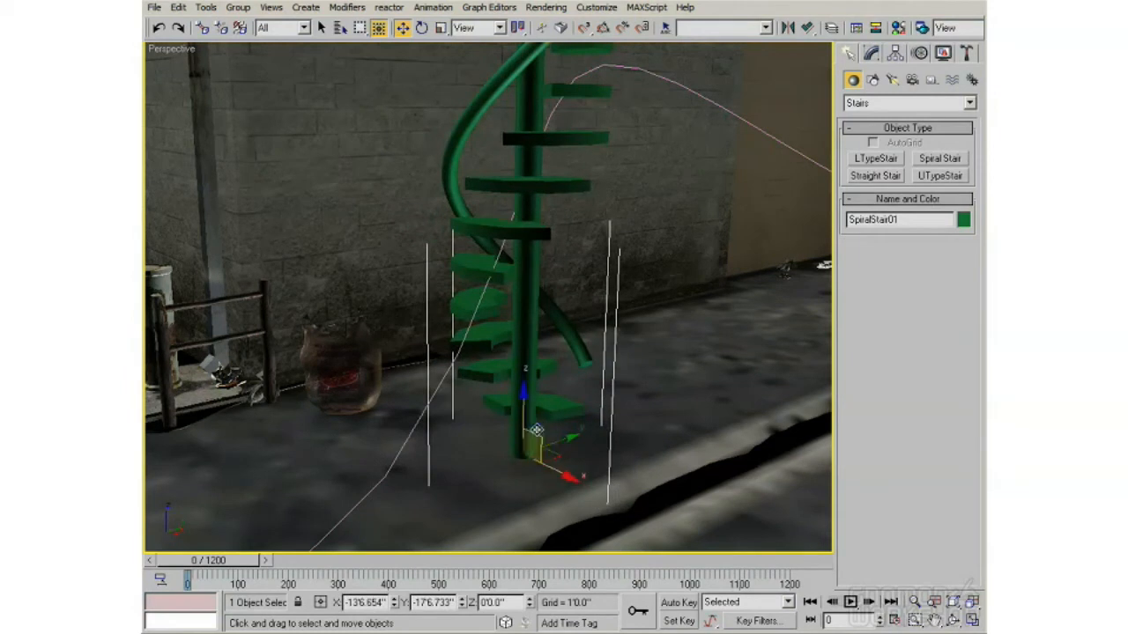
{"action": "middle_click_drag", "start_coordinate": [534, 431], "coordinate": [477, 348], "text": "alt"}
{"action": "left_click_drag", "start_coordinate": [474, 371], "coordinate": [497, 377]}
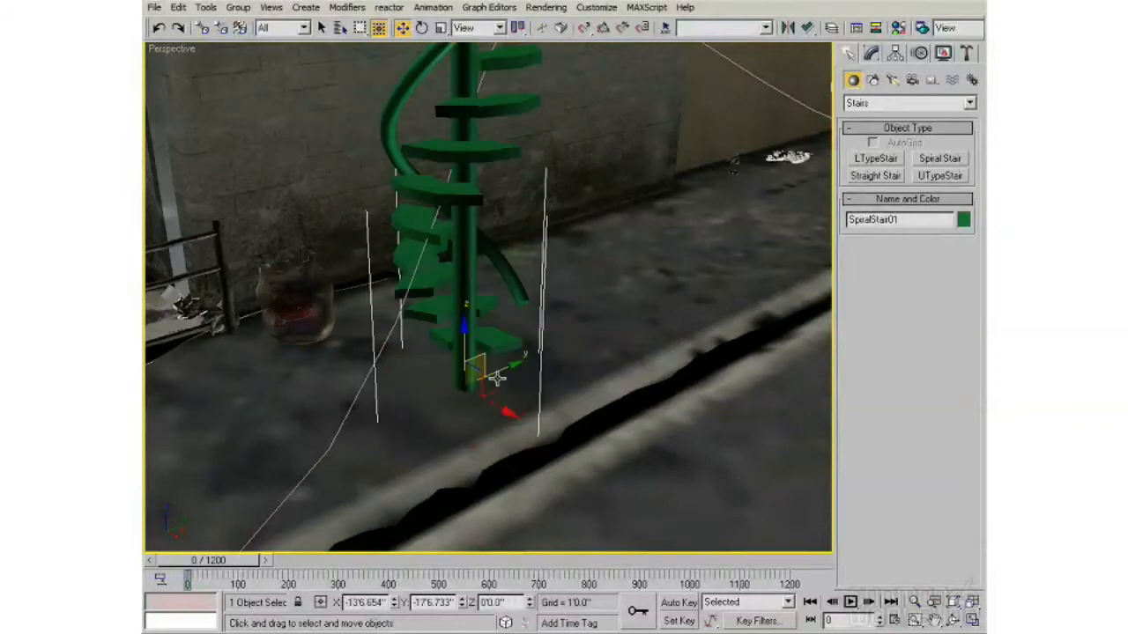
{"action": "middle_click_drag", "start_coordinate": [514, 379], "coordinate": [518, 420], "text": "alt"}
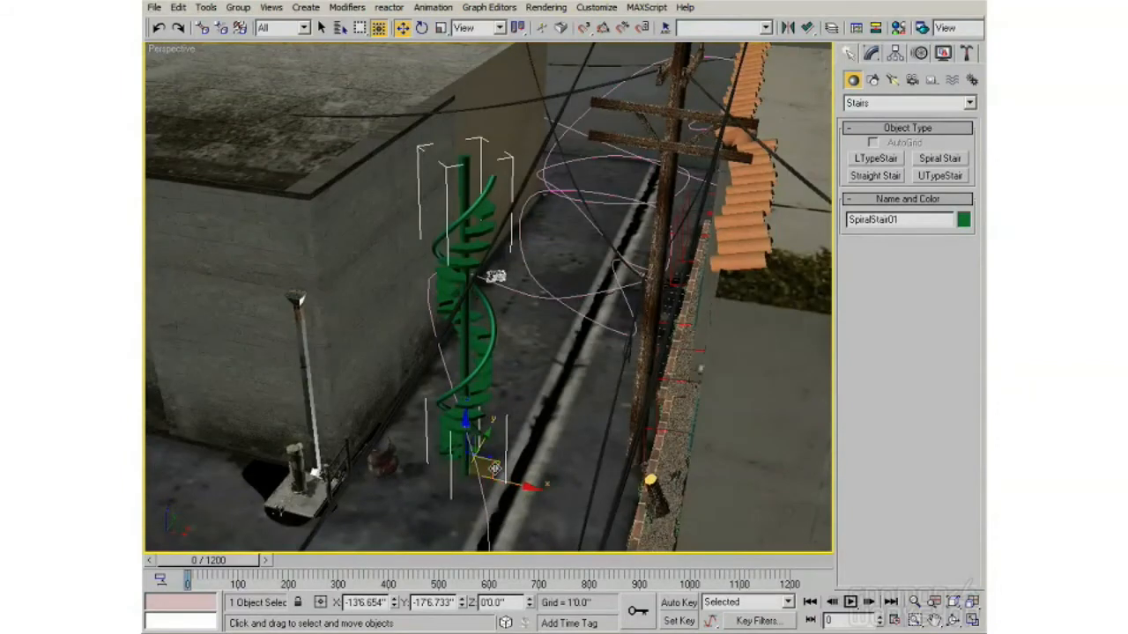